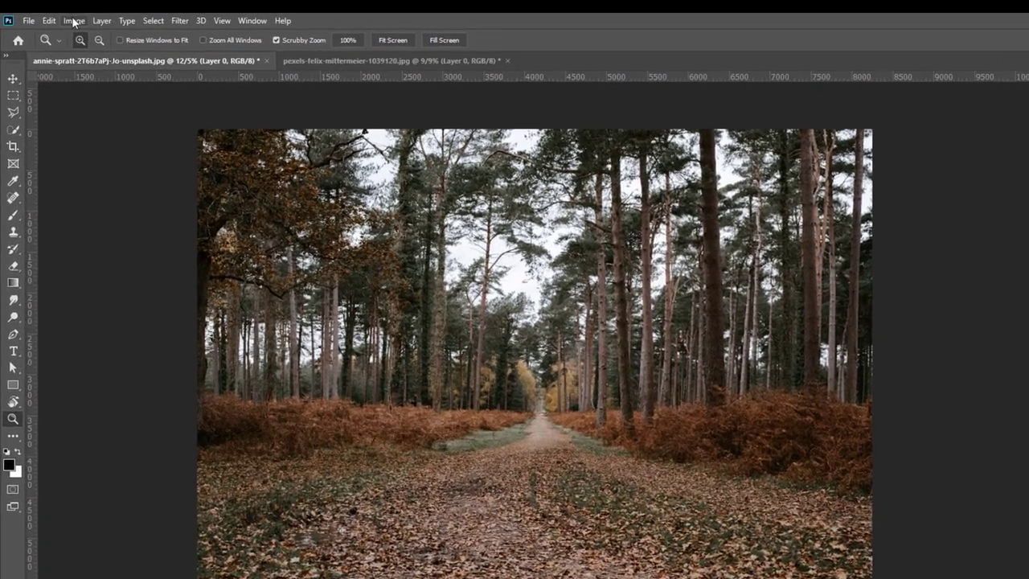
Open the image size settings for the forest photo and reduce its linked width and height to 50 percent.
click(61, 16)
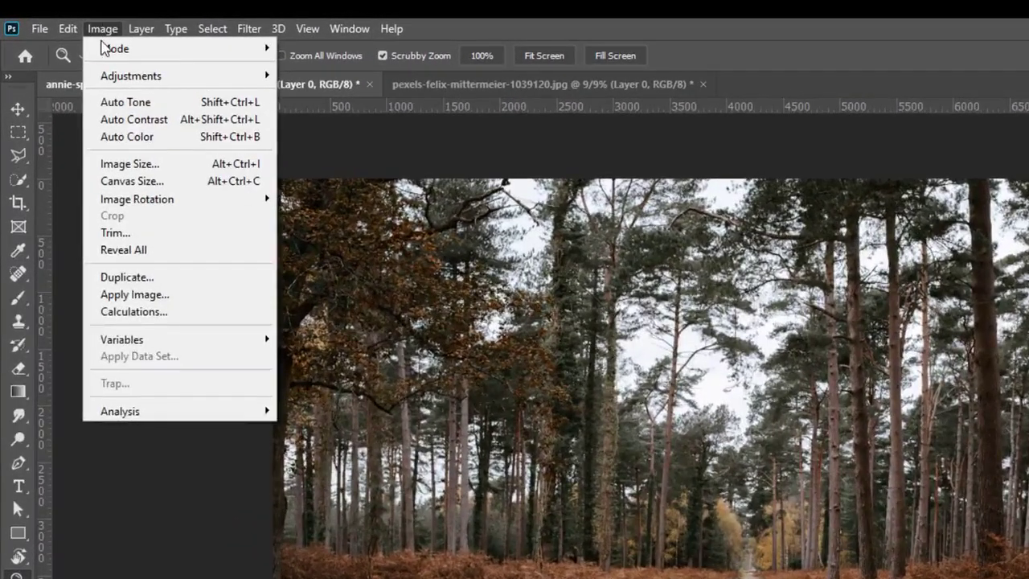
click(185, 164)
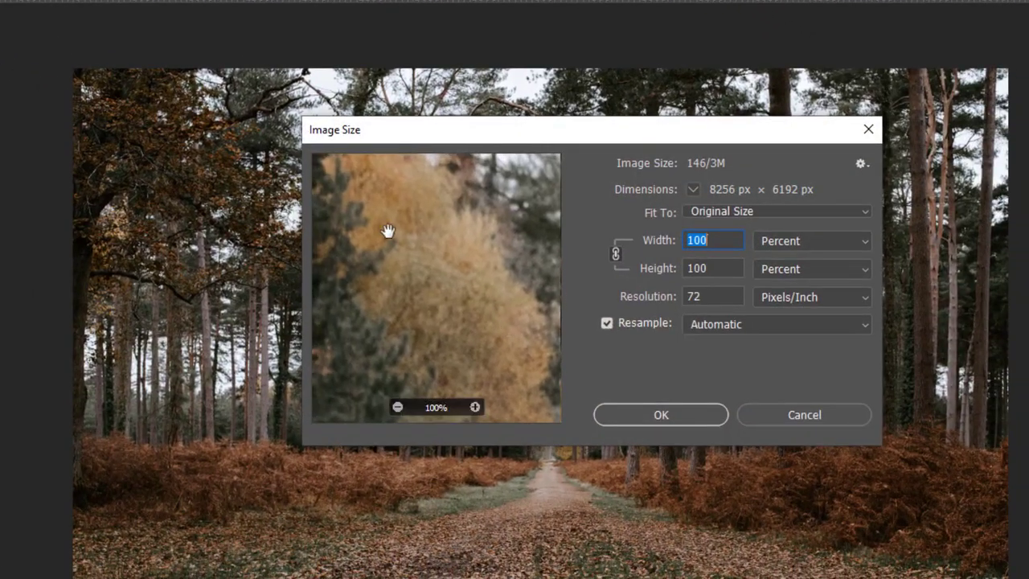
drag(388, 232, 435, 270)
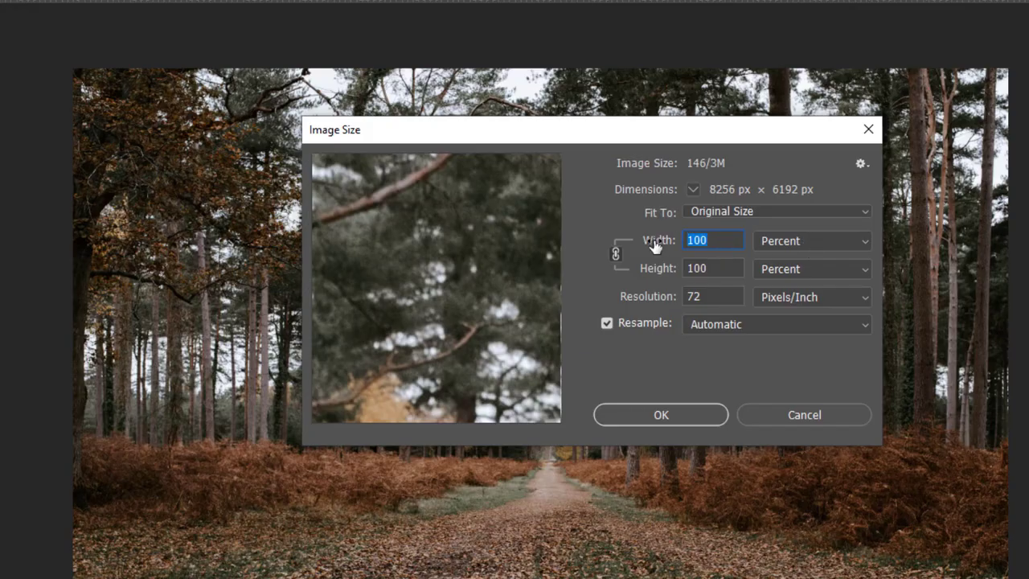
text(50)
click(719, 268)
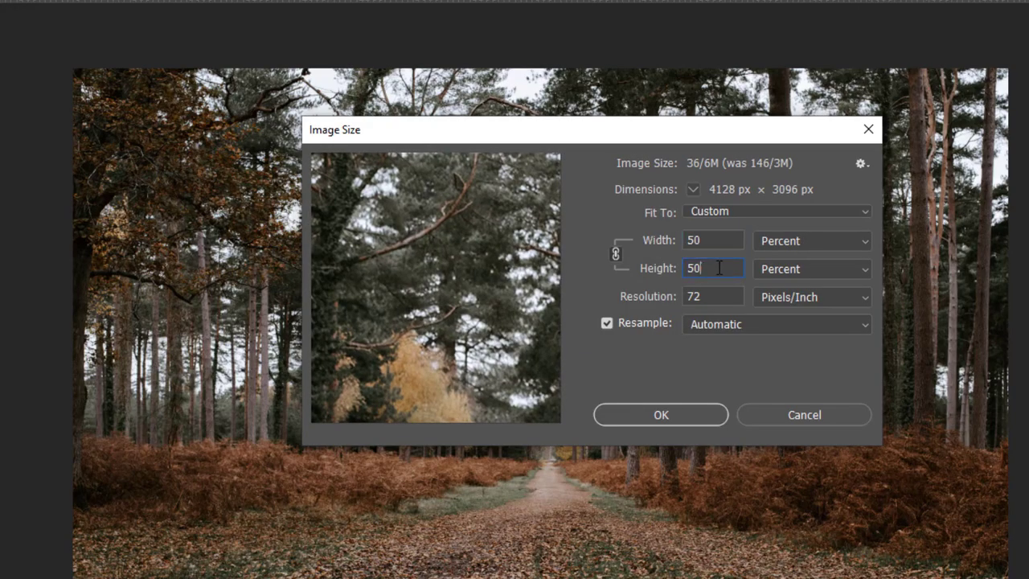
Reduce the image width to 30 percent with the proportions linked.
mouse_move(459, 264)
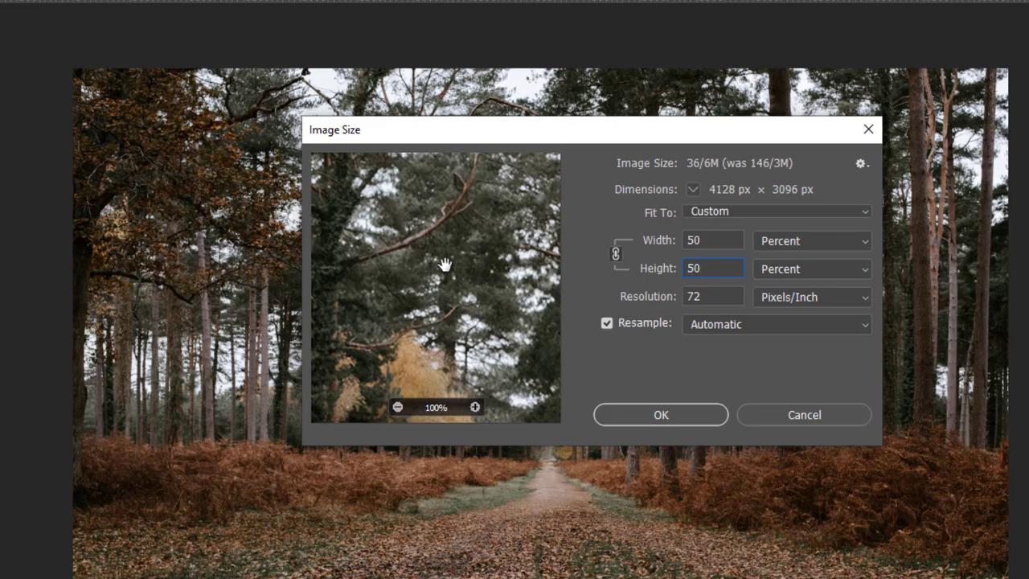
key(shift+Tab)
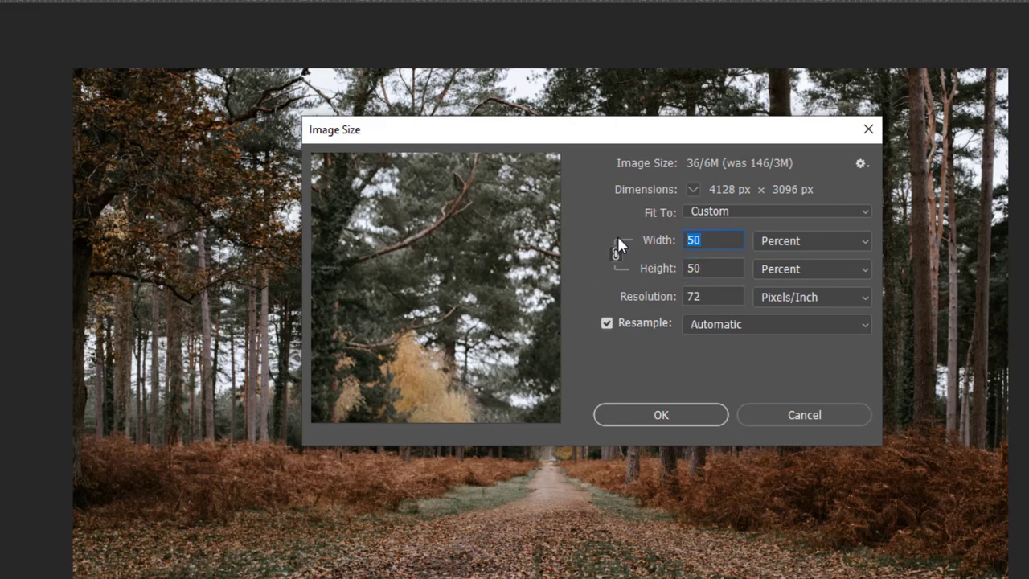
text(30)
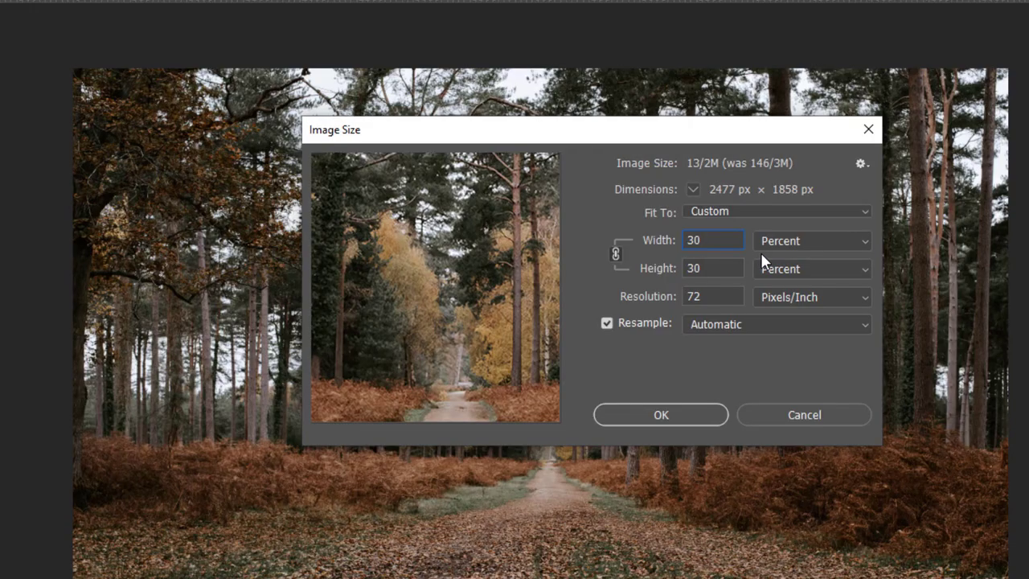
Switch the size units from percent to pixels and set the image width to 1920 pixels.
key(ctrl+a)
click(781, 238)
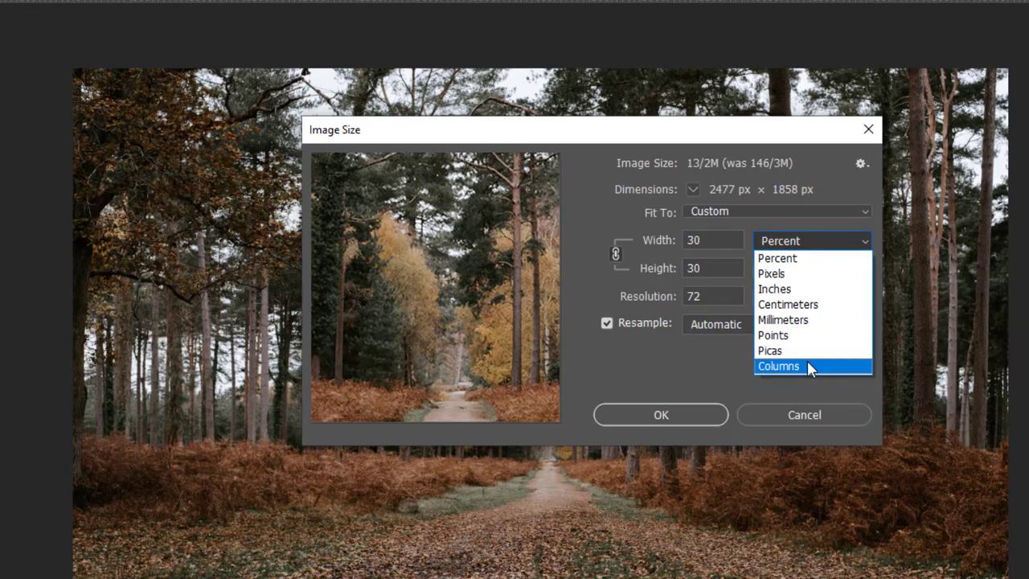
click(804, 274)
double_click(729, 239)
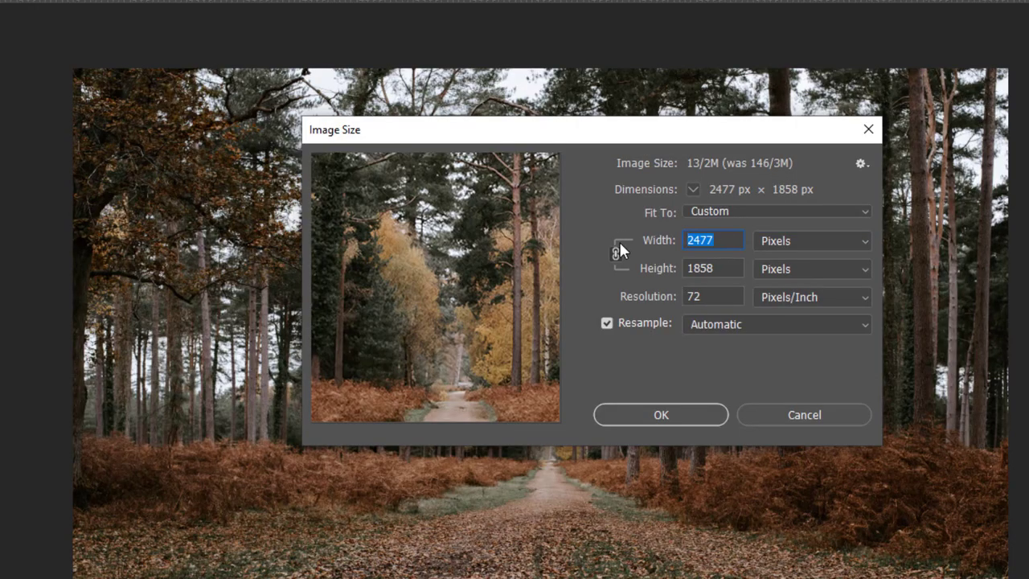
text(1920)
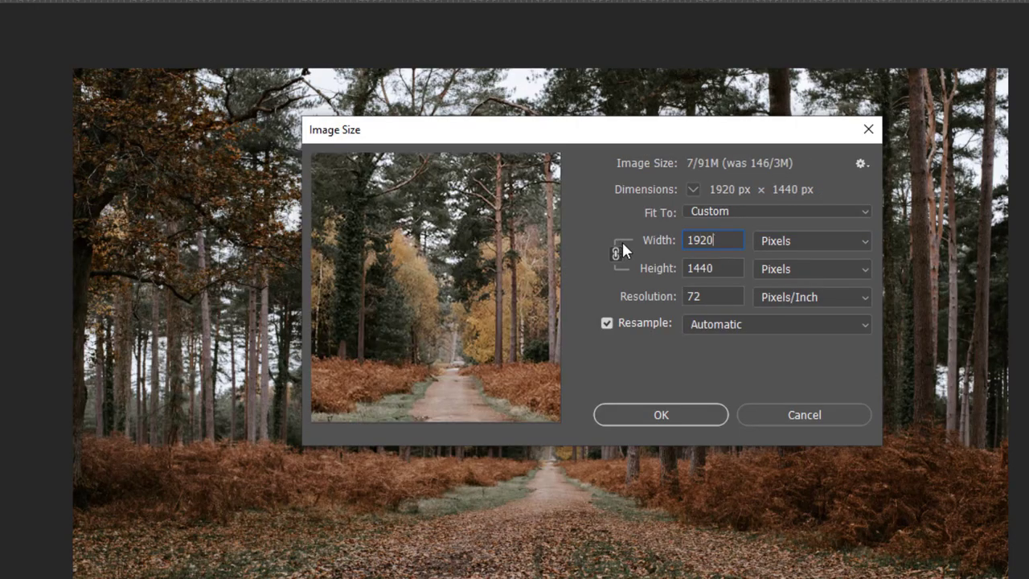
click(720, 266)
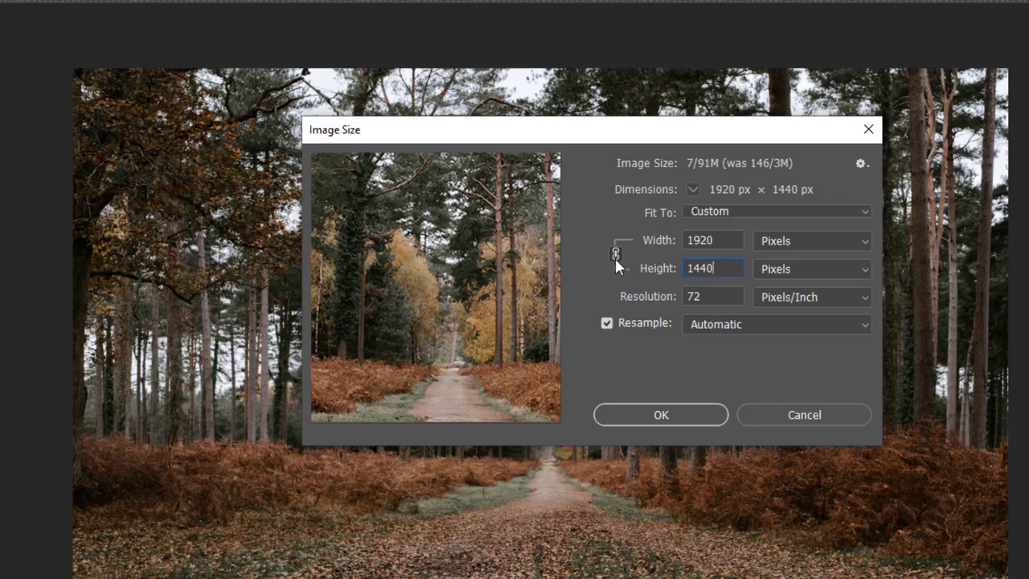
Try an image width of 2000 pixels with linked proportions and set it back to 1920 pixels.
drag(723, 240, 675, 242)
text(2000)
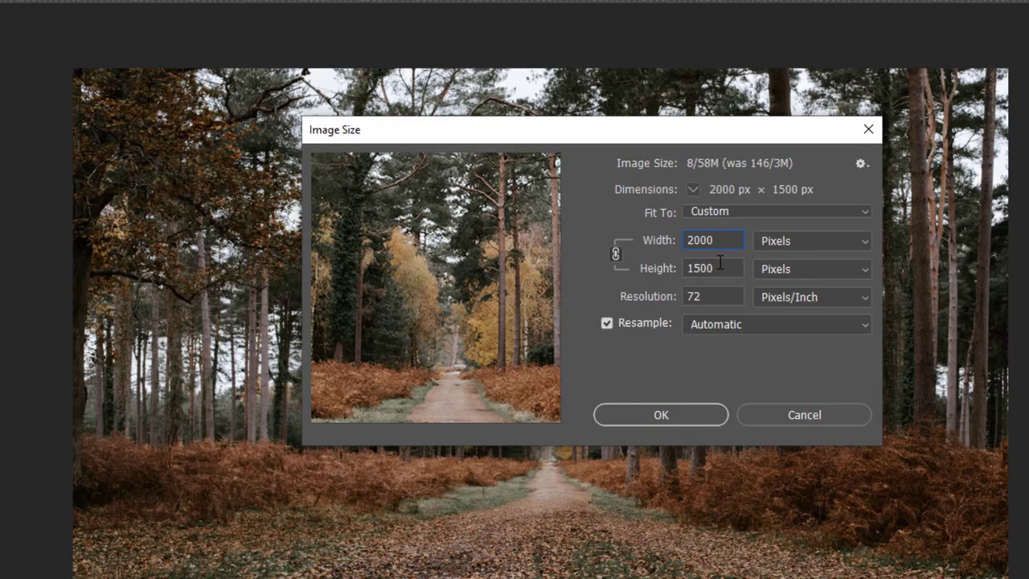
drag(721, 265, 675, 270)
drag(720, 243, 608, 233)
text(1920)
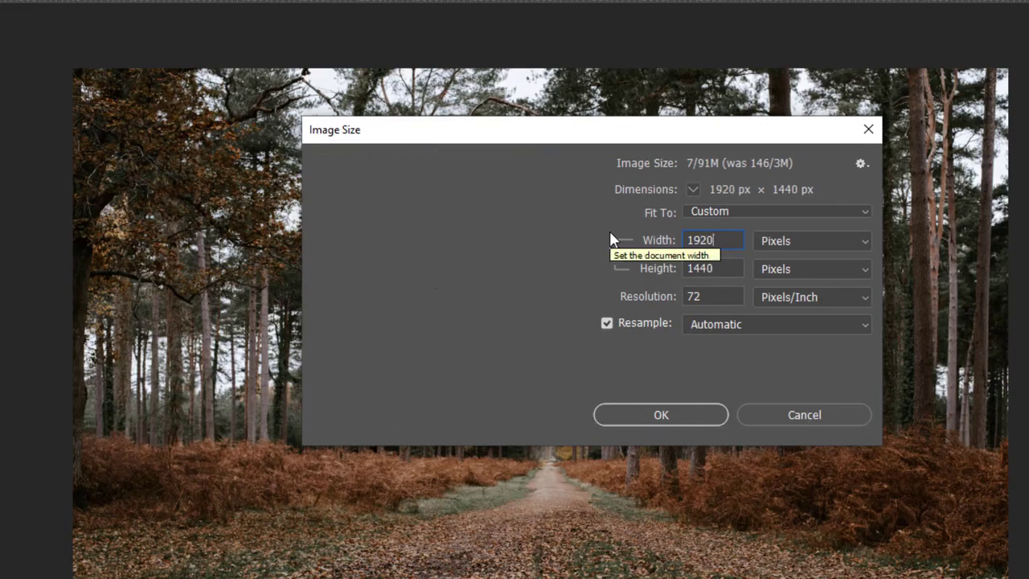
drag(715, 272, 626, 273)
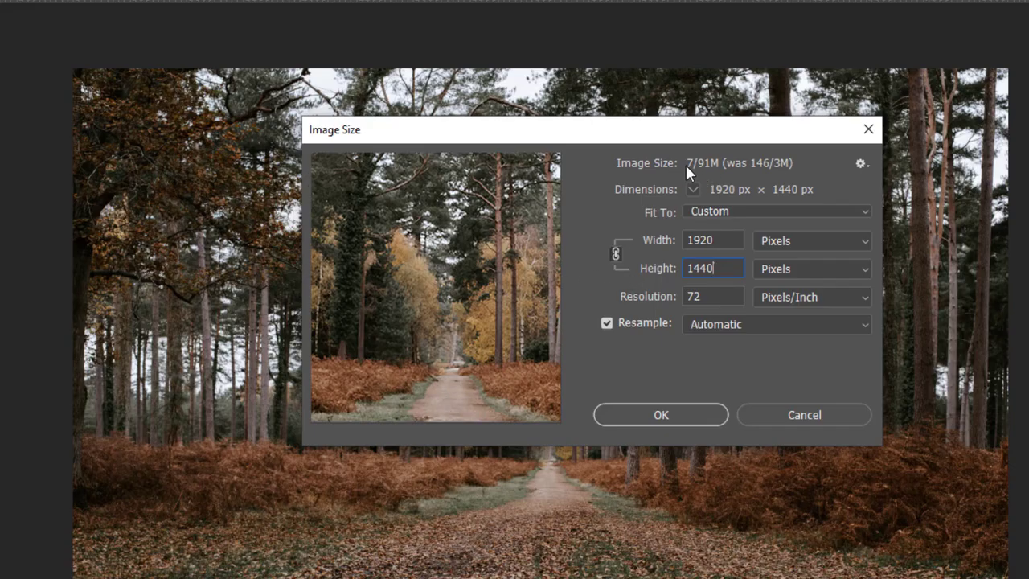
Show the image dimensions in inches, centimeters and millimeters, return the units to inches, and apply the resize.
drag(721, 241, 668, 239)
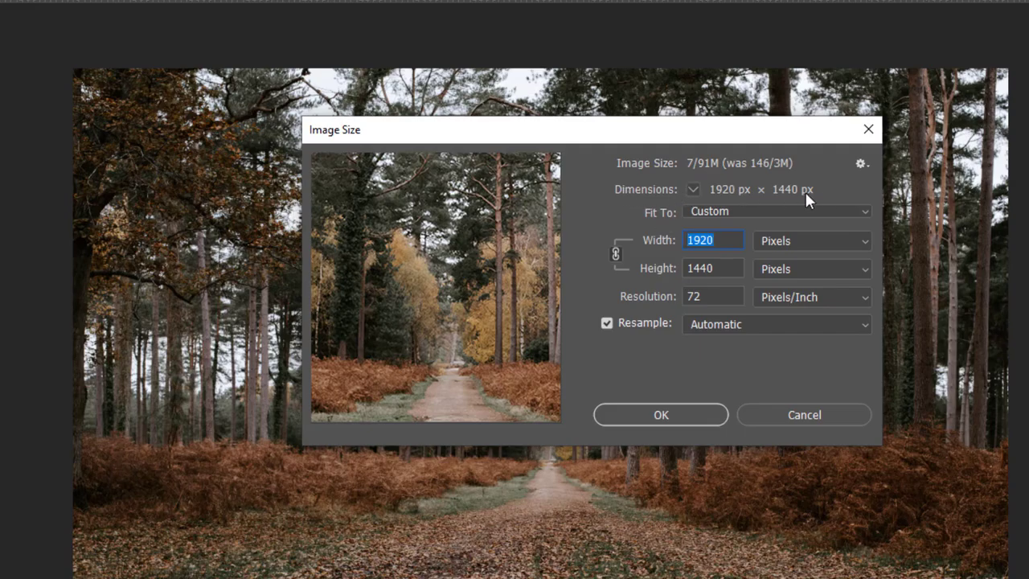
click(773, 241)
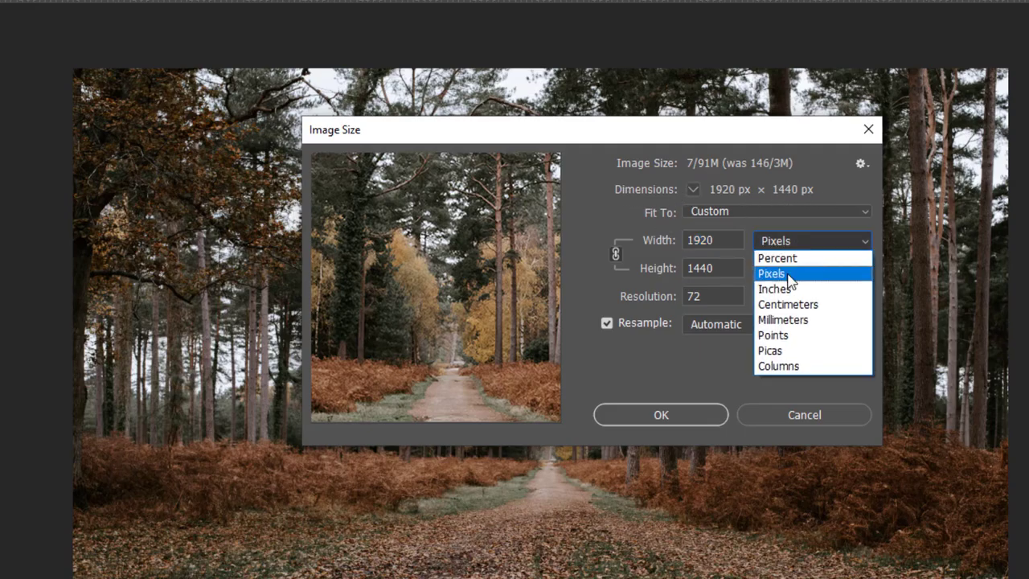
click(786, 287)
click(798, 245)
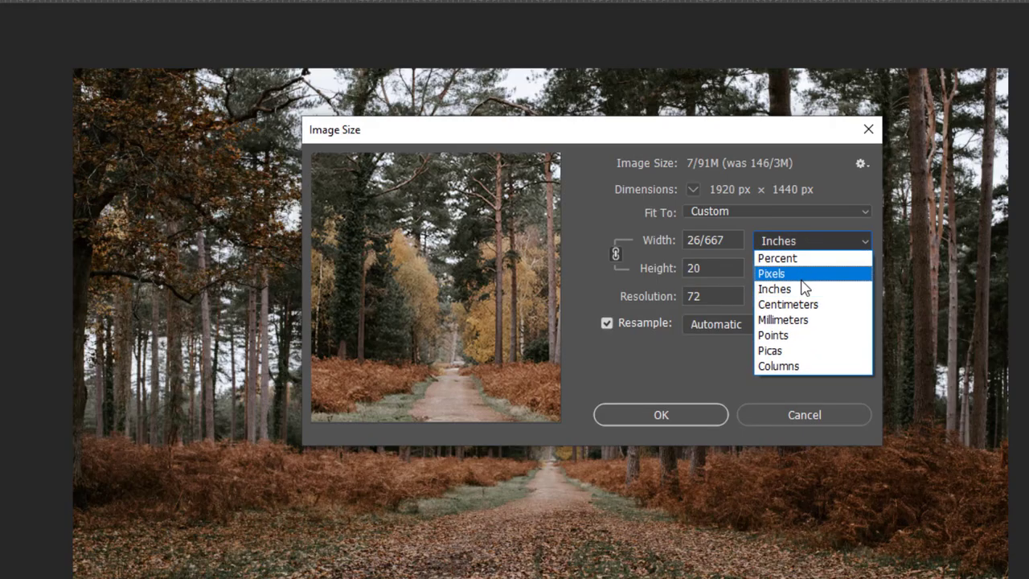
click(802, 307)
click(807, 238)
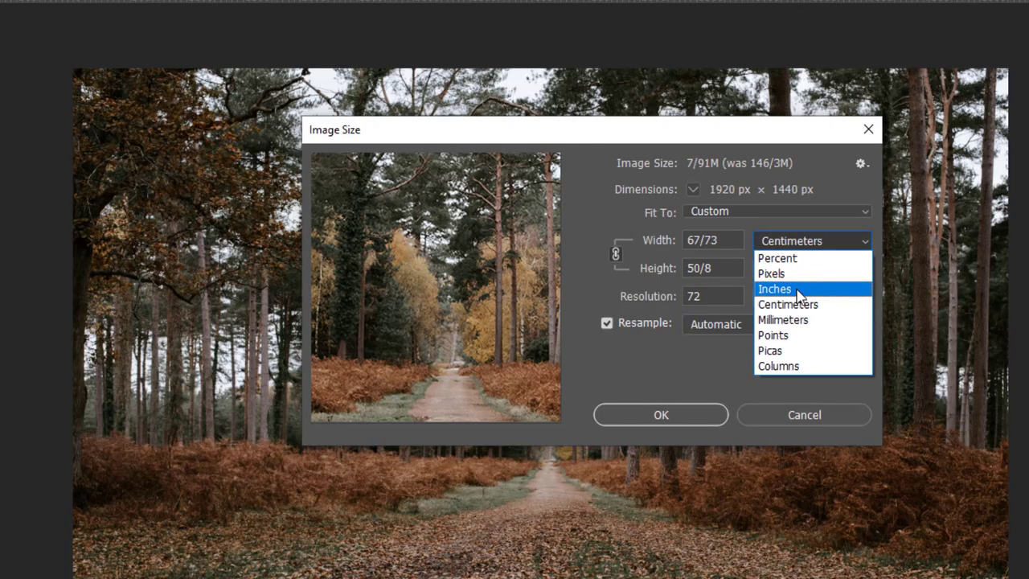
click(800, 321)
click(775, 241)
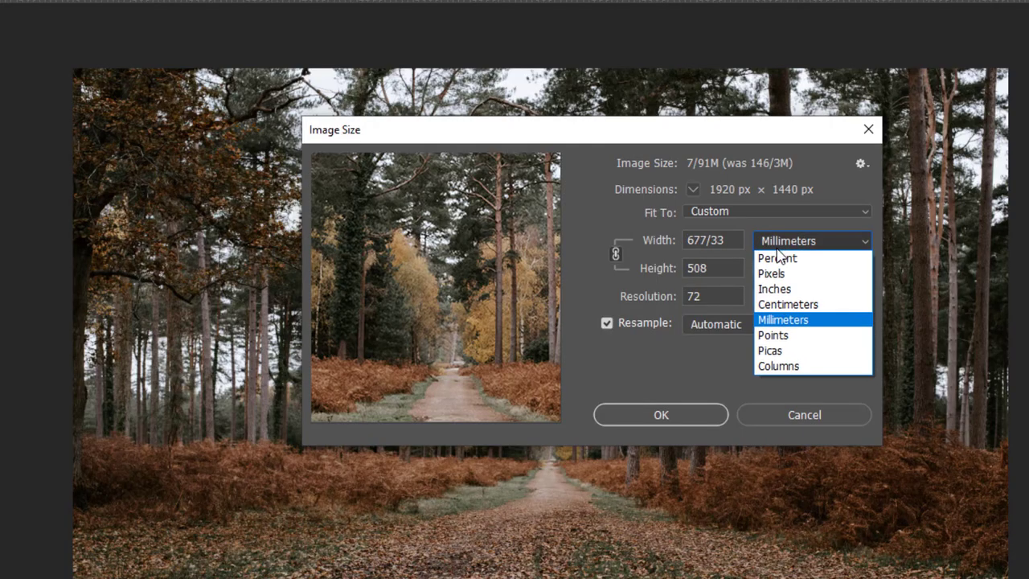
click(775, 289)
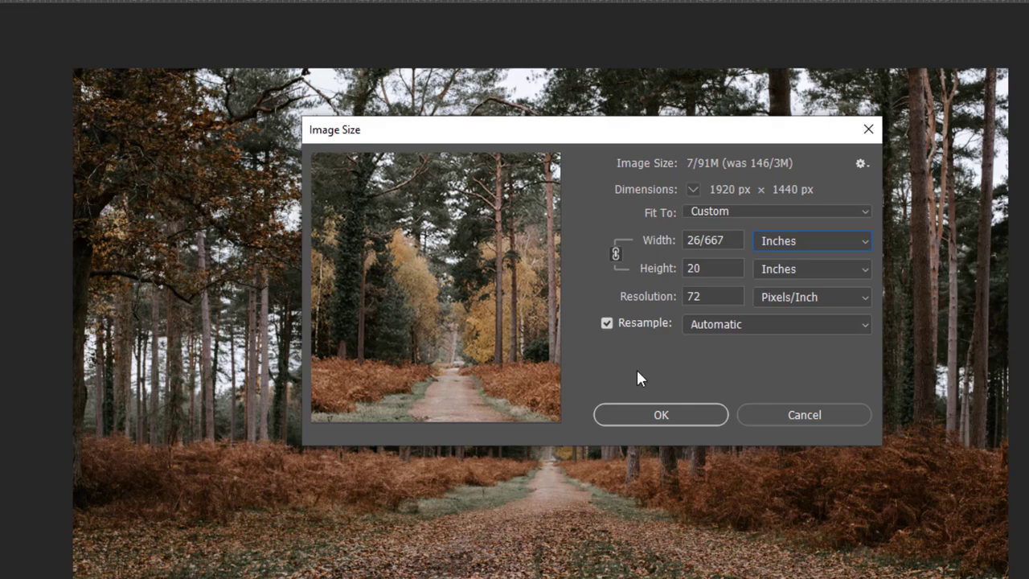
click(643, 415)
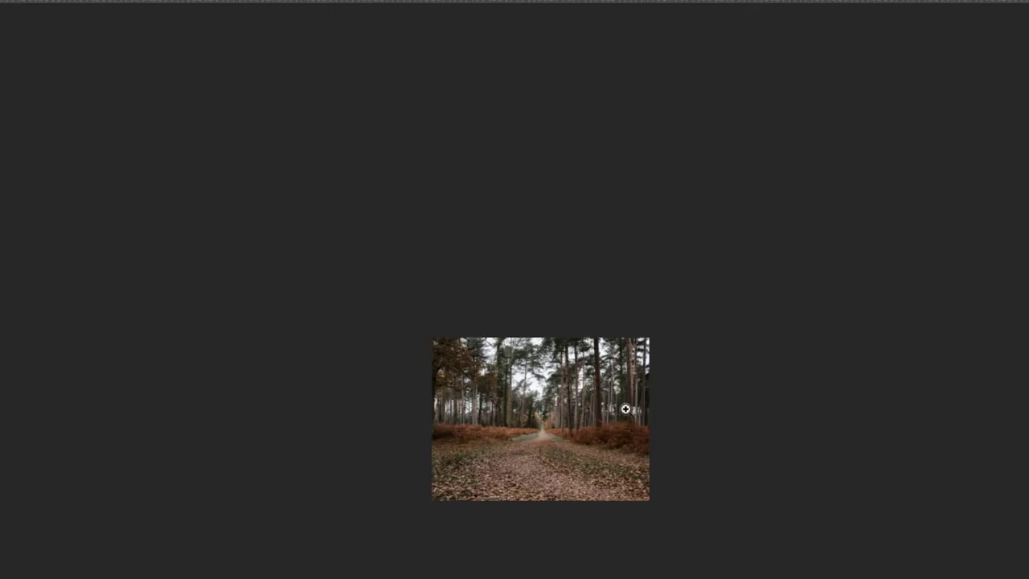
Open Save As for the resized photo, pick small size.psd as the base name, and set the file type to JPEG.
drag(554, 406, 638, 450)
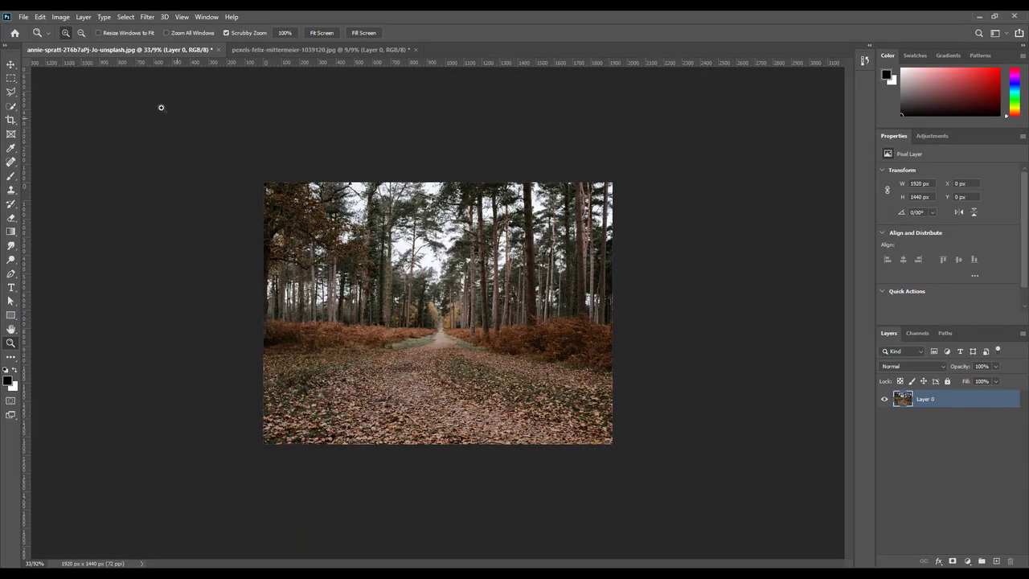
click(24, 17)
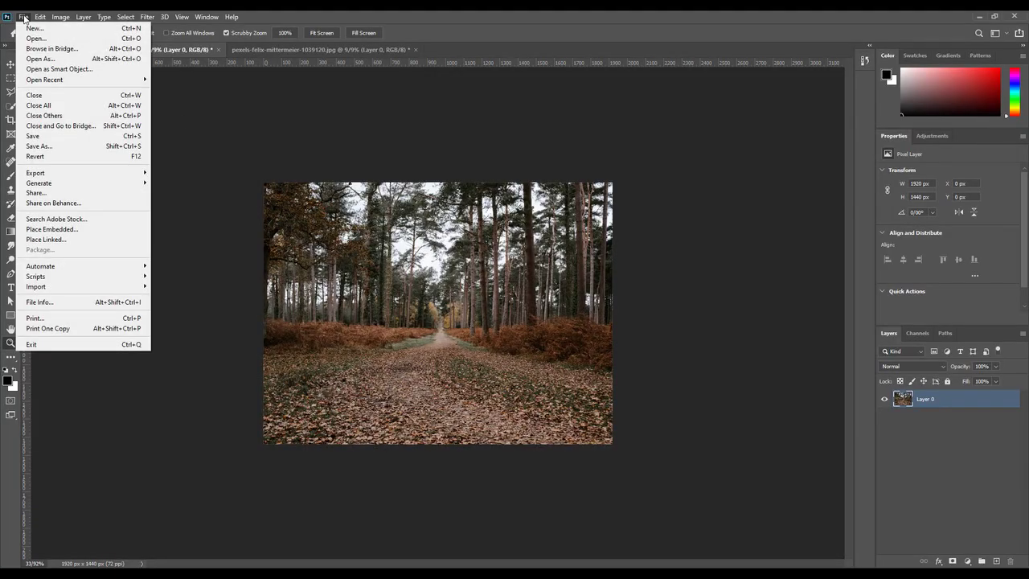
click(64, 145)
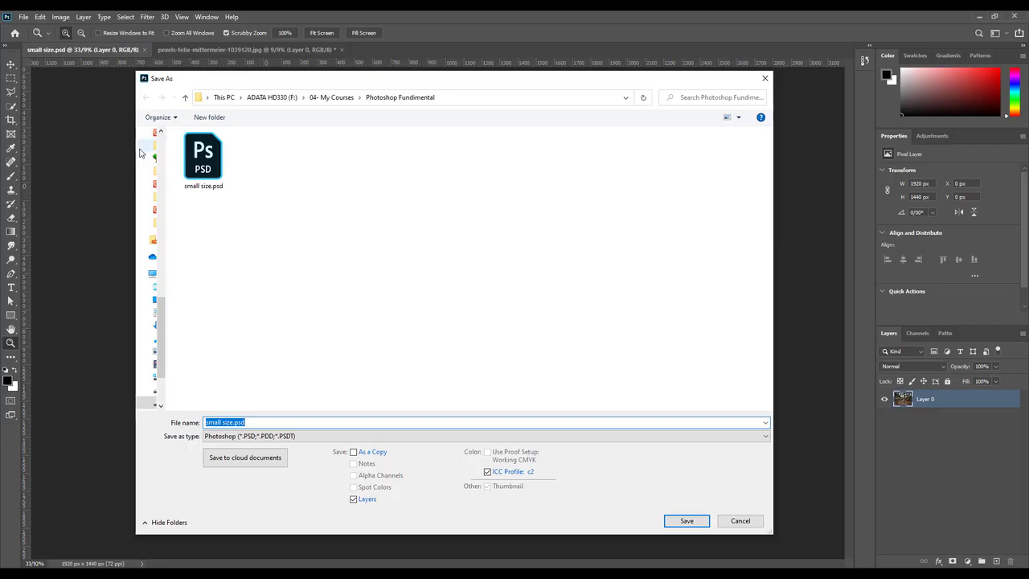
click(205, 165)
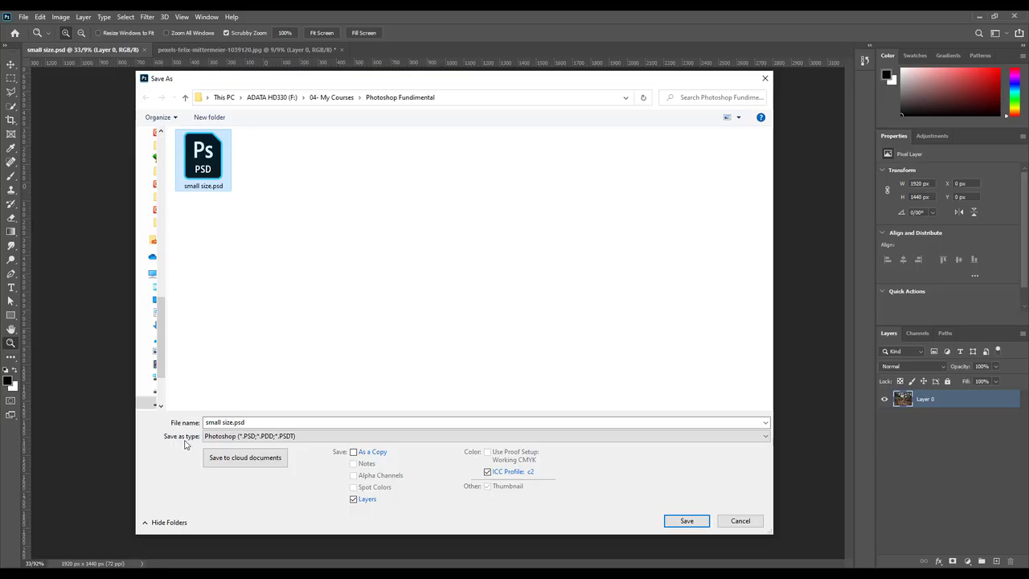
click(234, 438)
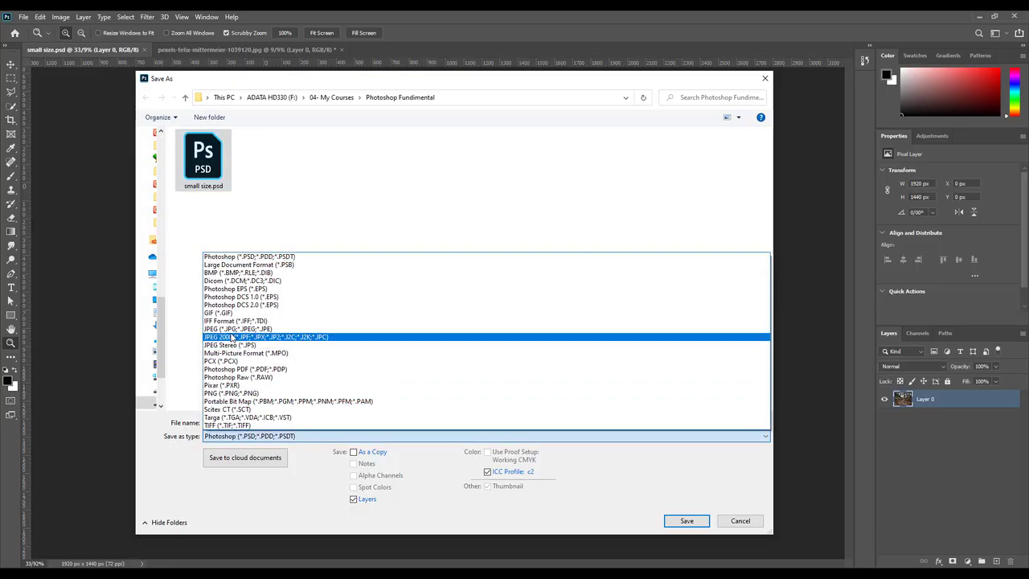
click(233, 330)
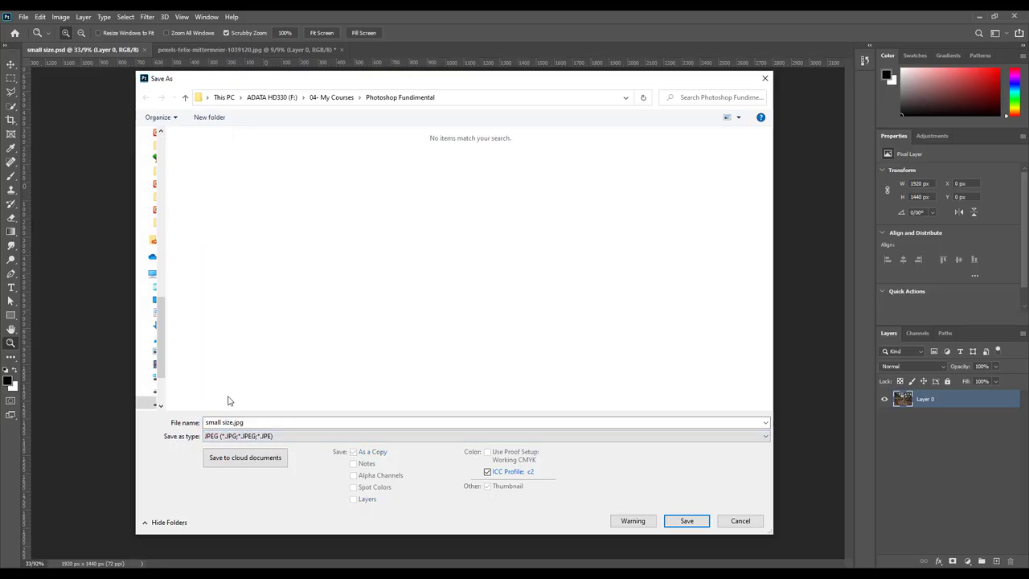
Try PNG as the file type for the saved copy and return to JPEG.
click(285, 438)
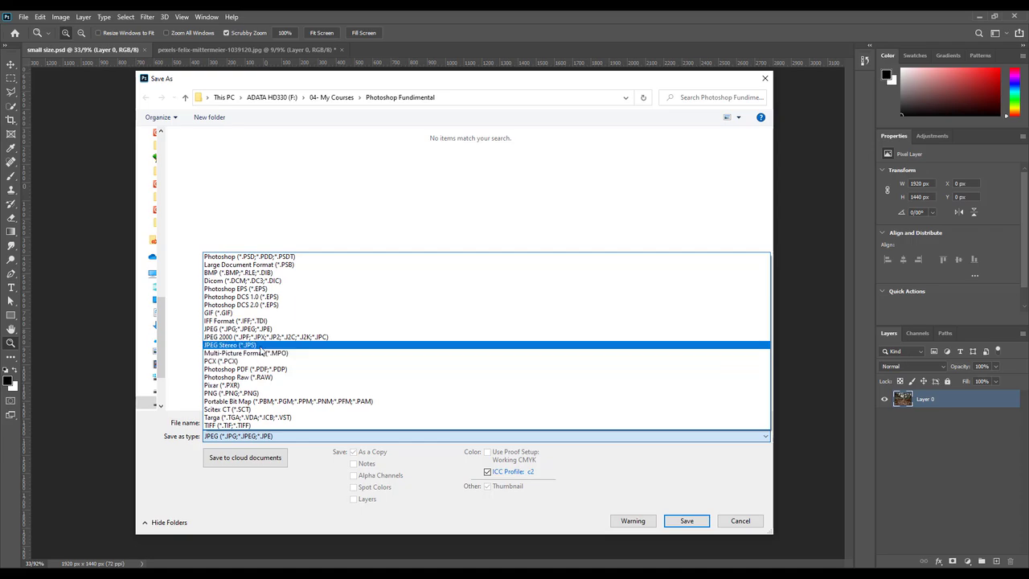
click(259, 393)
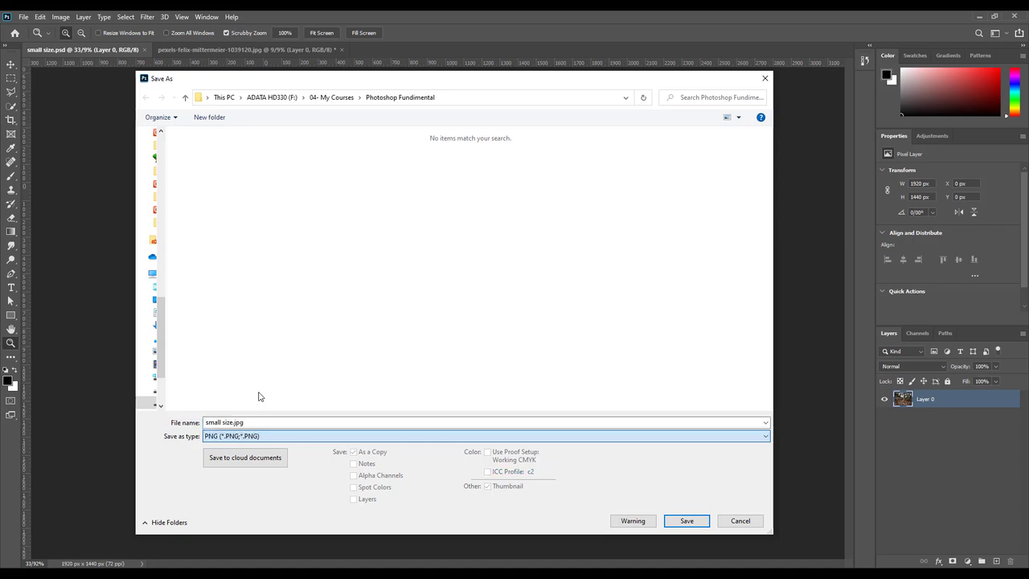
click(253, 436)
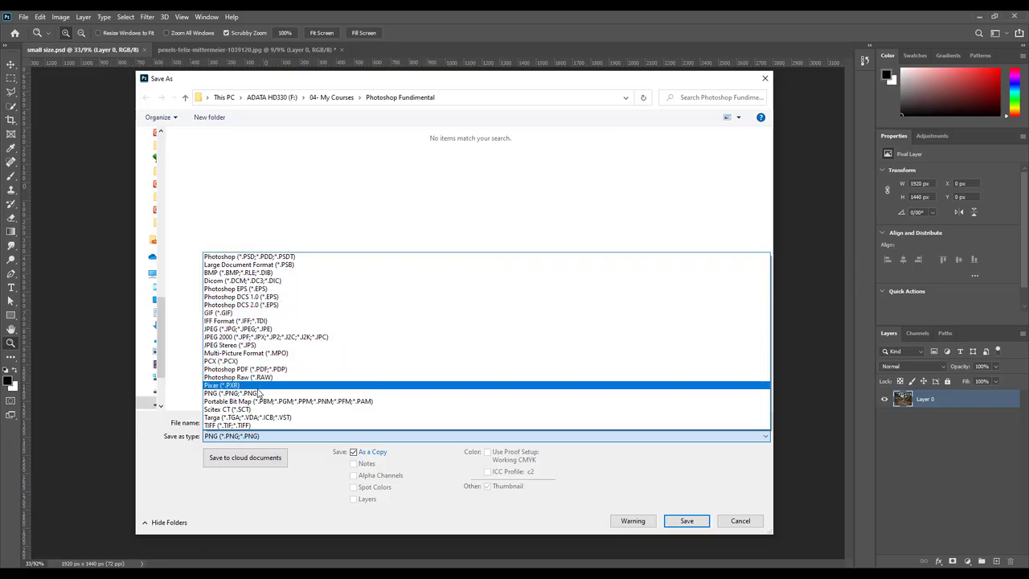
click(271, 329)
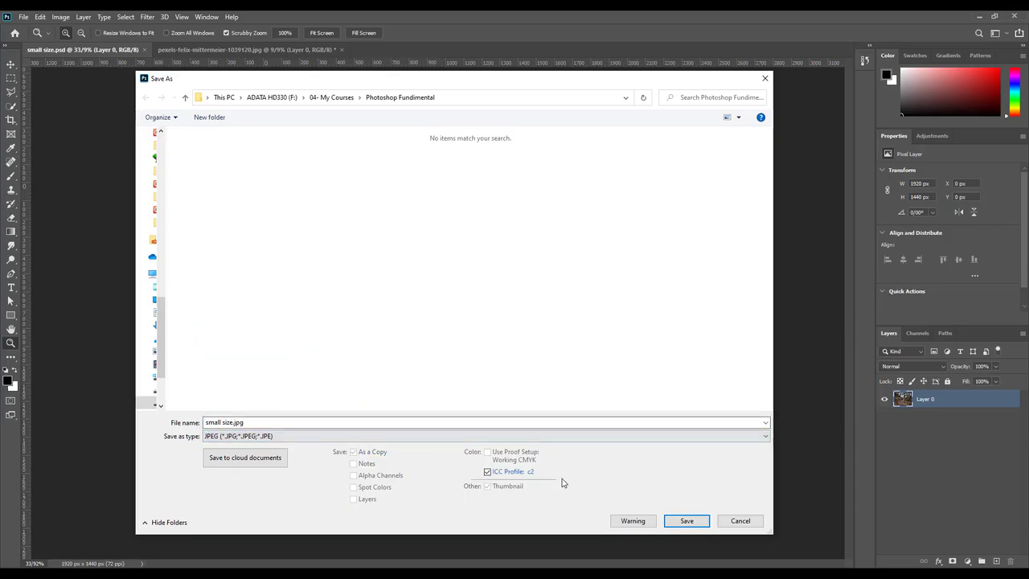
Proceed with saving small size.jpg and adjust the JPEG quality, ending at 12 (Maximum).
click(688, 522)
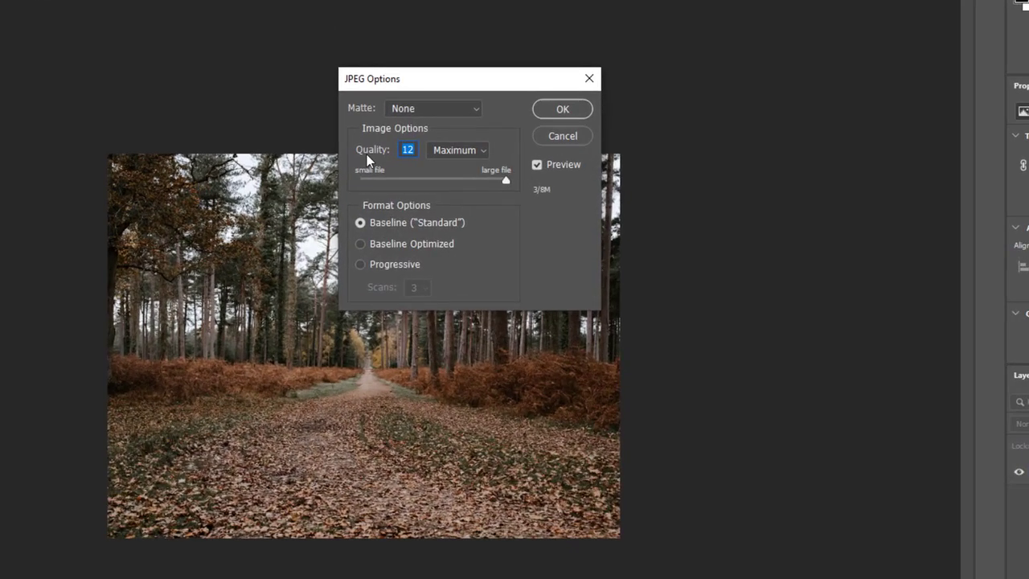
click(478, 164)
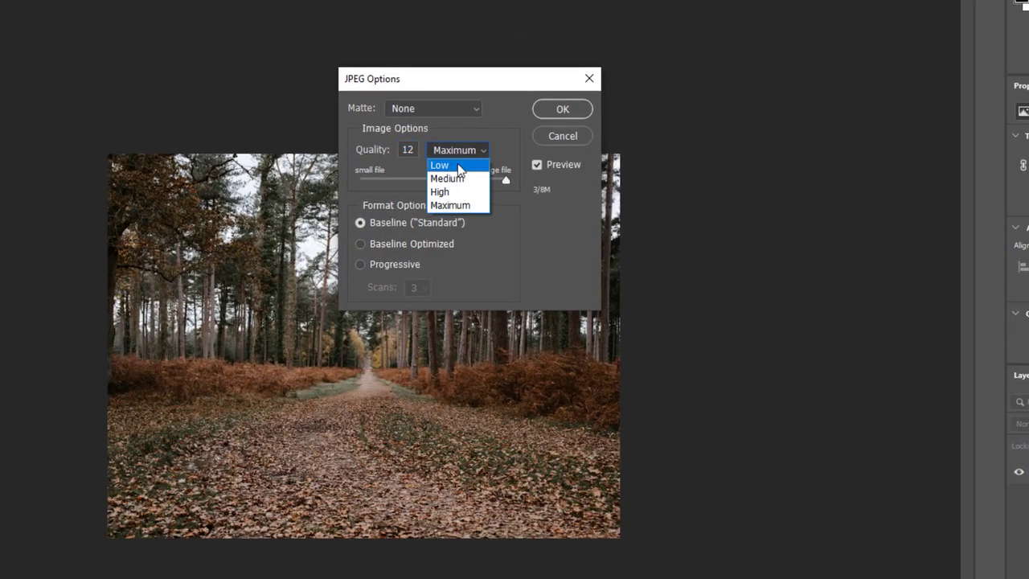
click(458, 206)
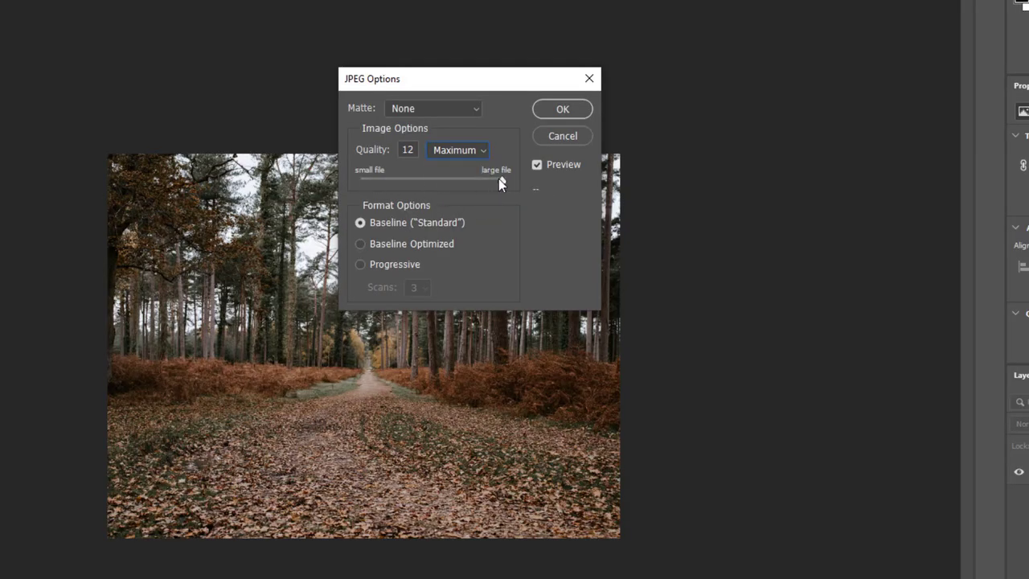
drag(498, 179, 442, 179)
drag(414, 179, 566, 185)
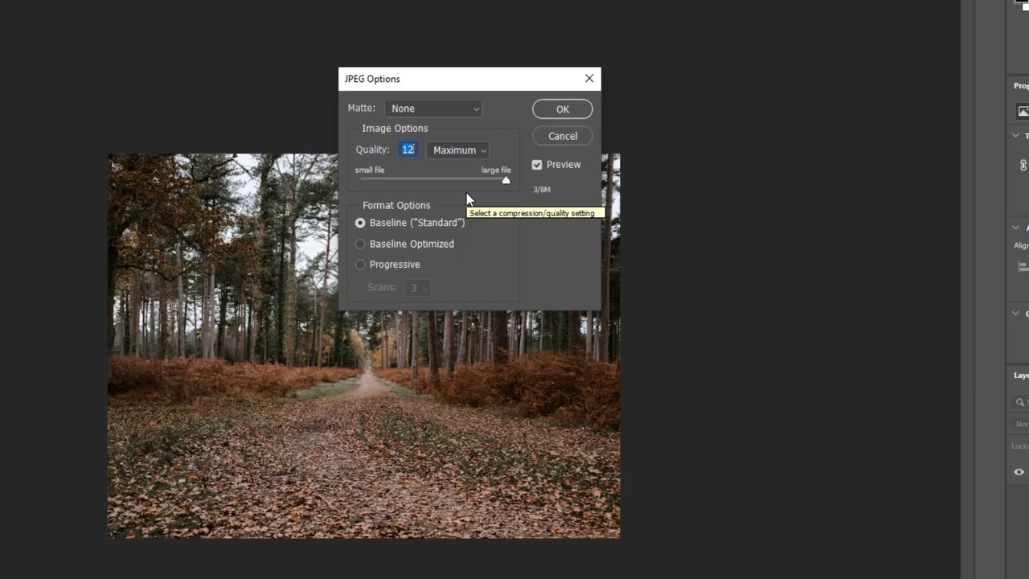
Try JPEG quality 7, return it to 12 (Maximum), and finish saving the small JPEG copy.
click(443, 177)
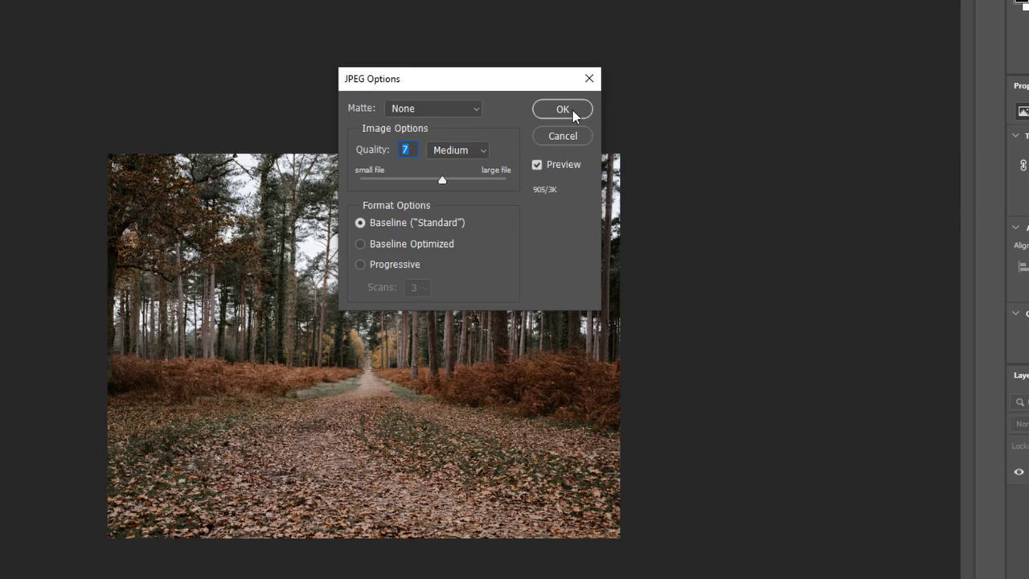
drag(442, 179, 587, 208)
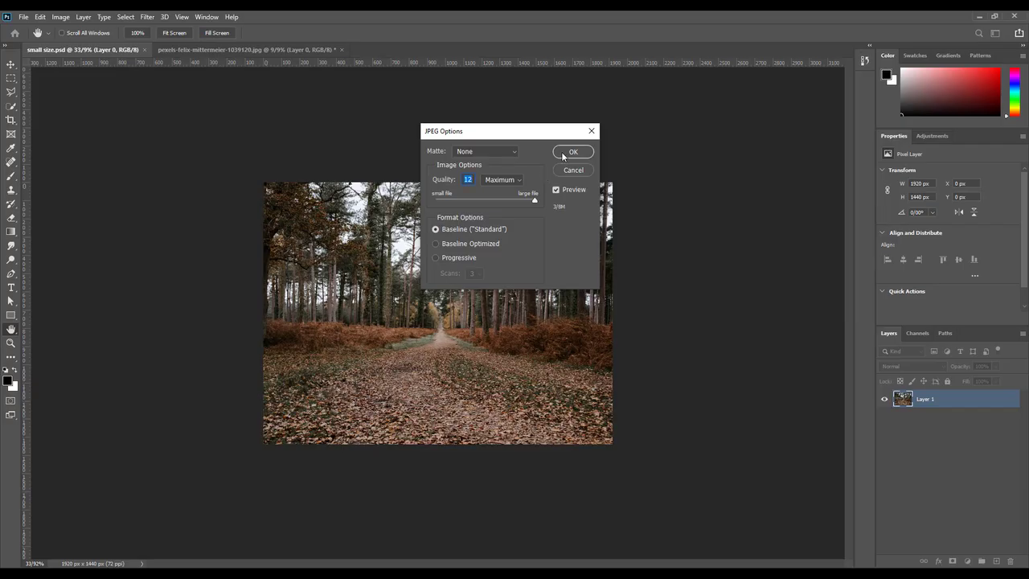
click(573, 152)
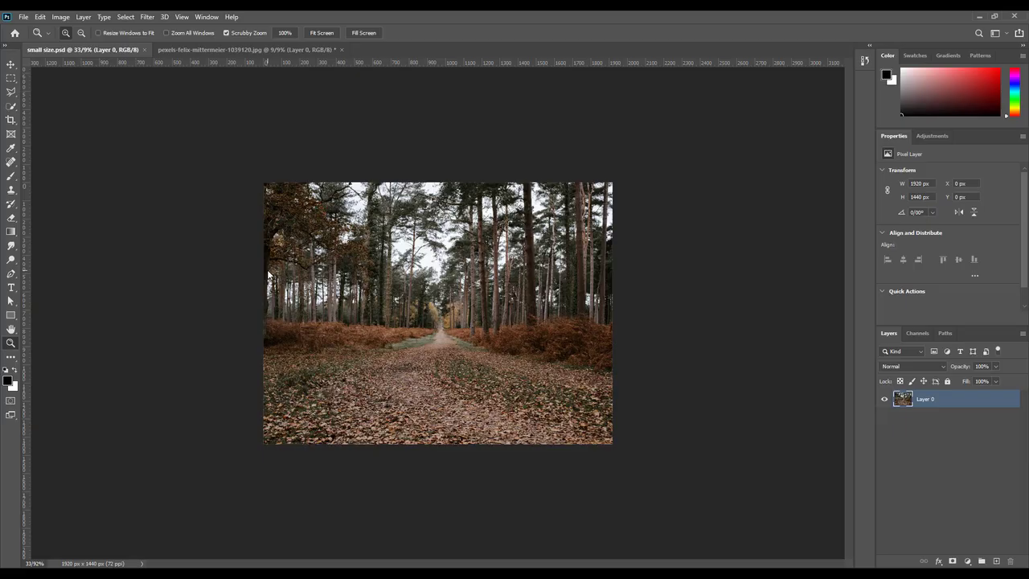
Resample the small forest photo to a resolution of 300 pixels/inch, keeping its width and height in inches.
drag(268, 276, 475, 319)
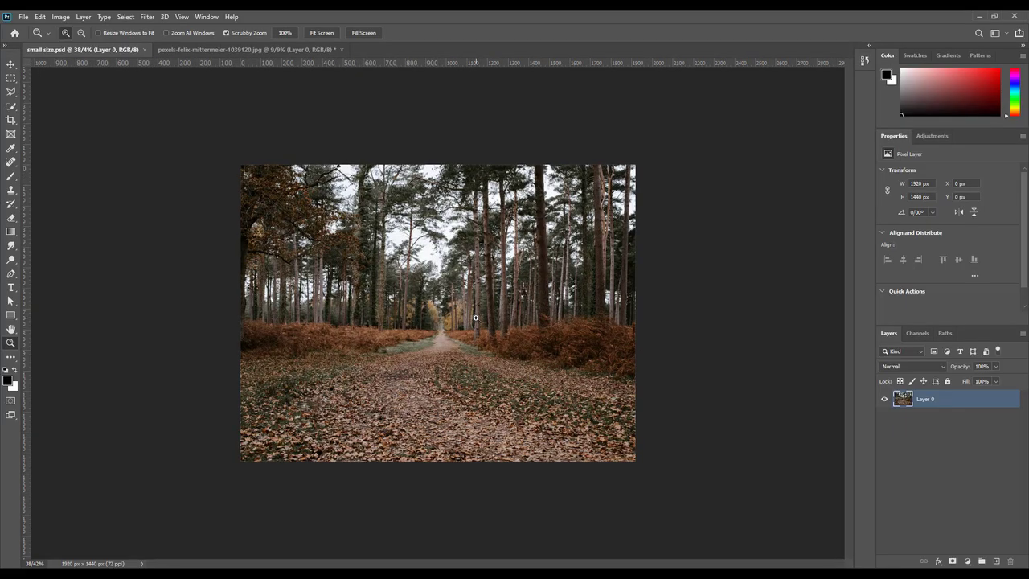
click(61, 16)
click(77, 96)
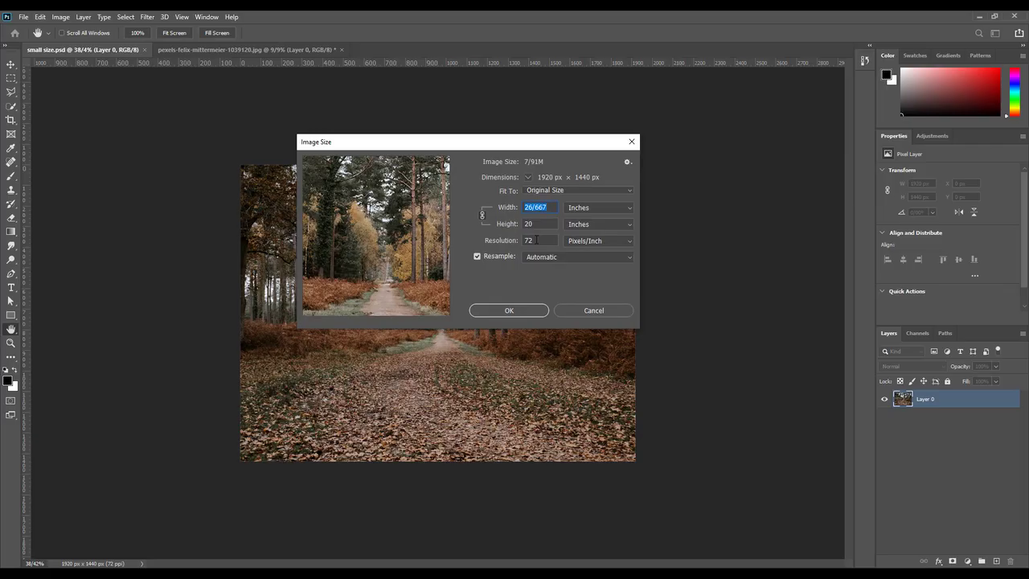
click(536, 240)
text(300)
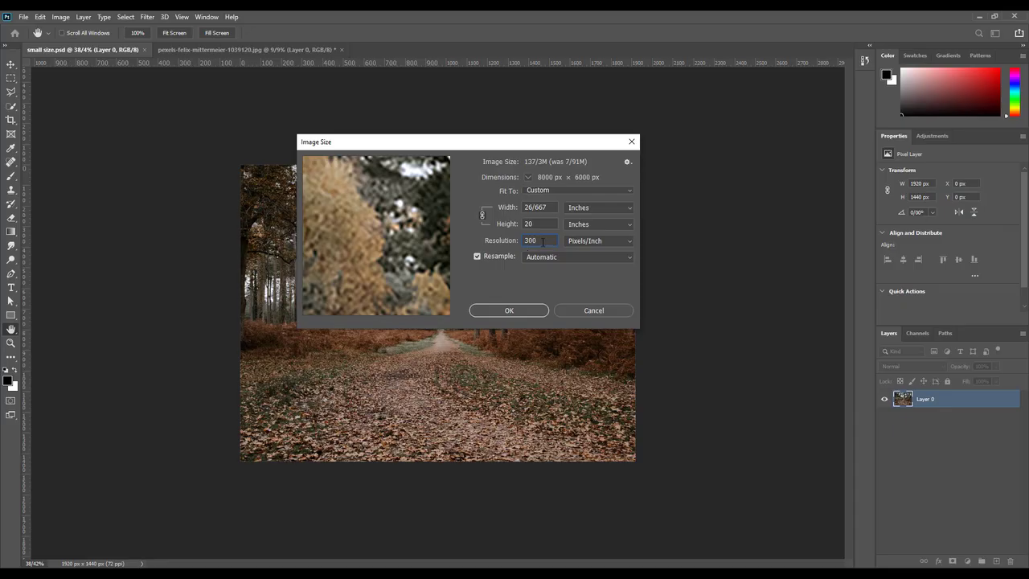
click(509, 309)
key(z)
click(343, 203)
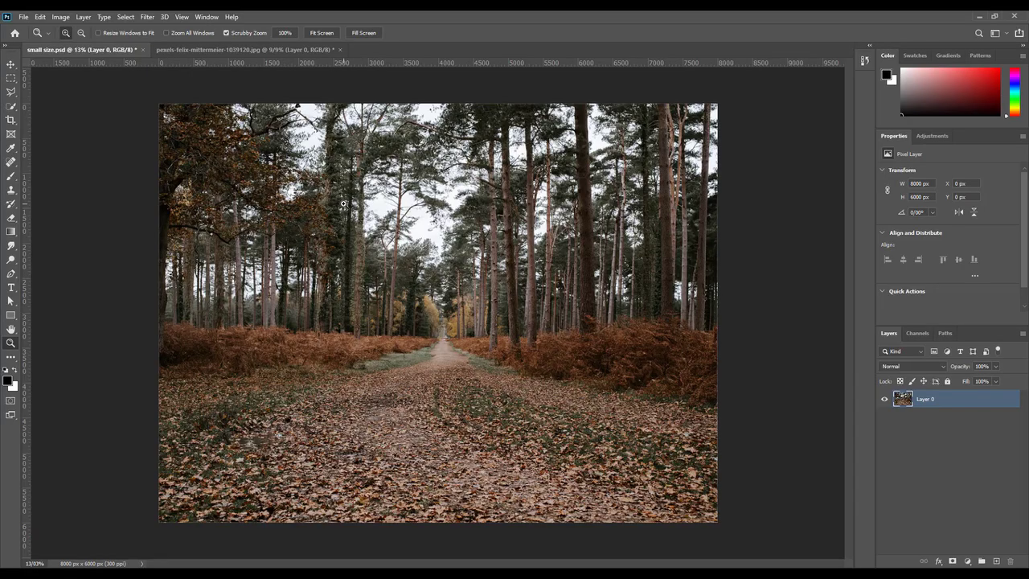
Save the 300 ppi photo as small size.tif in TIFF format with no image compression, interleaved pixel order and RLE layer compression.
click(23, 16)
click(40, 145)
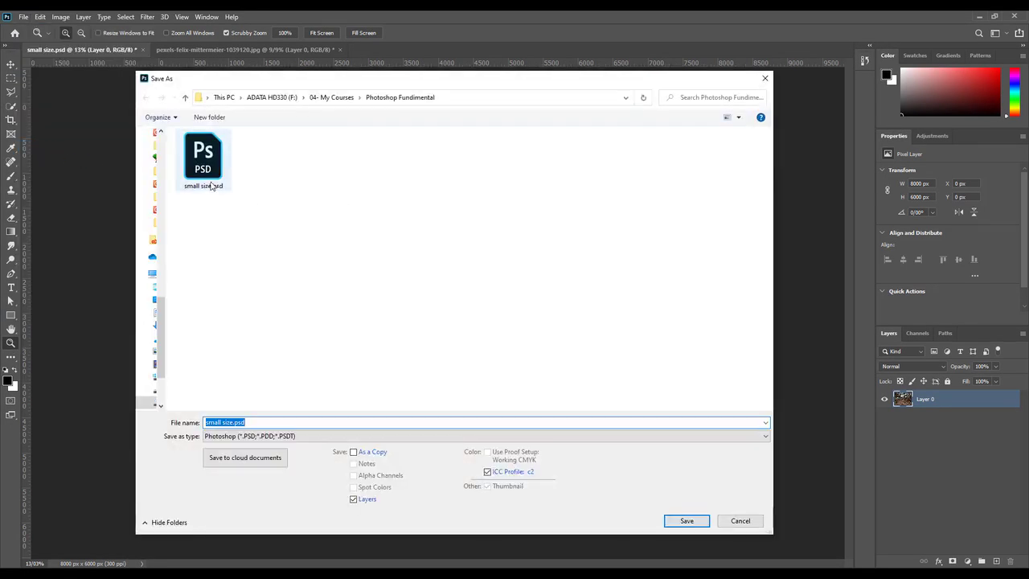
click(233, 438)
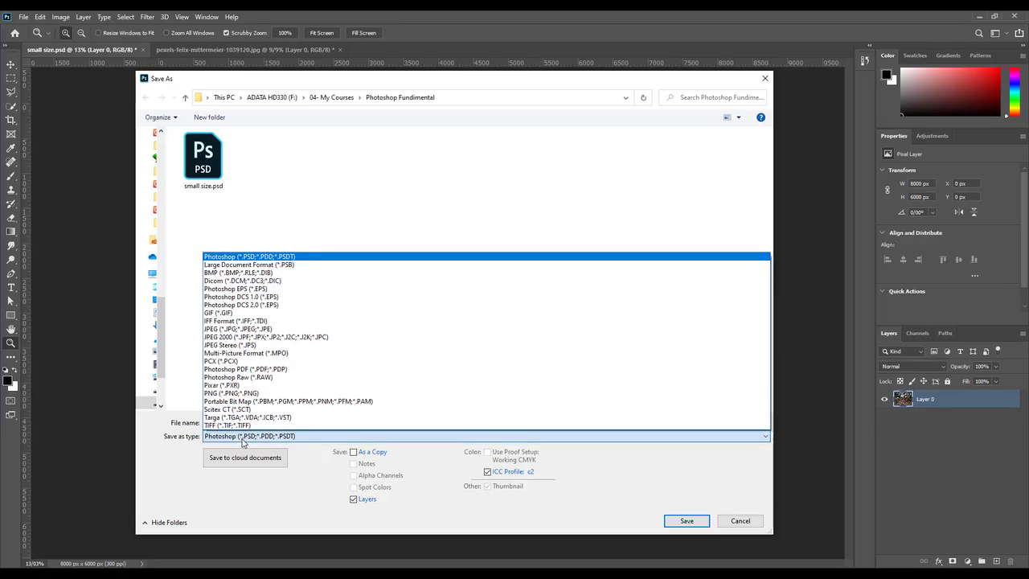
click(250, 427)
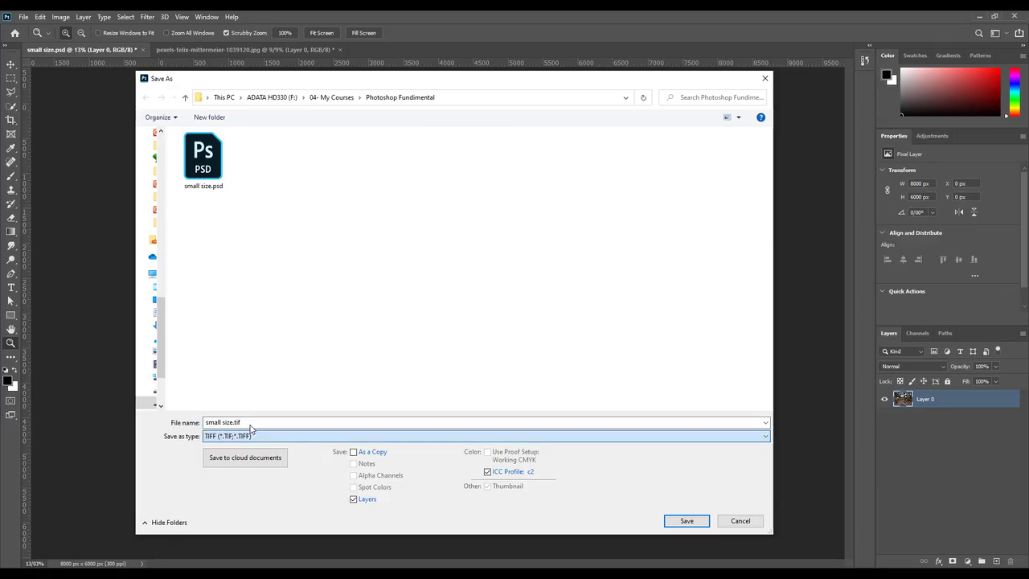
click(690, 521)
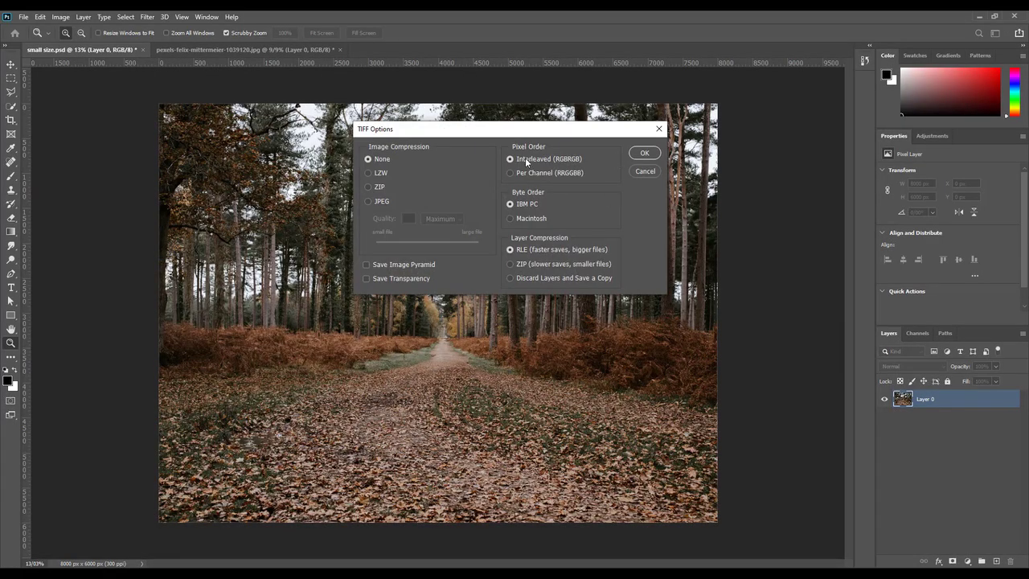
click(634, 160)
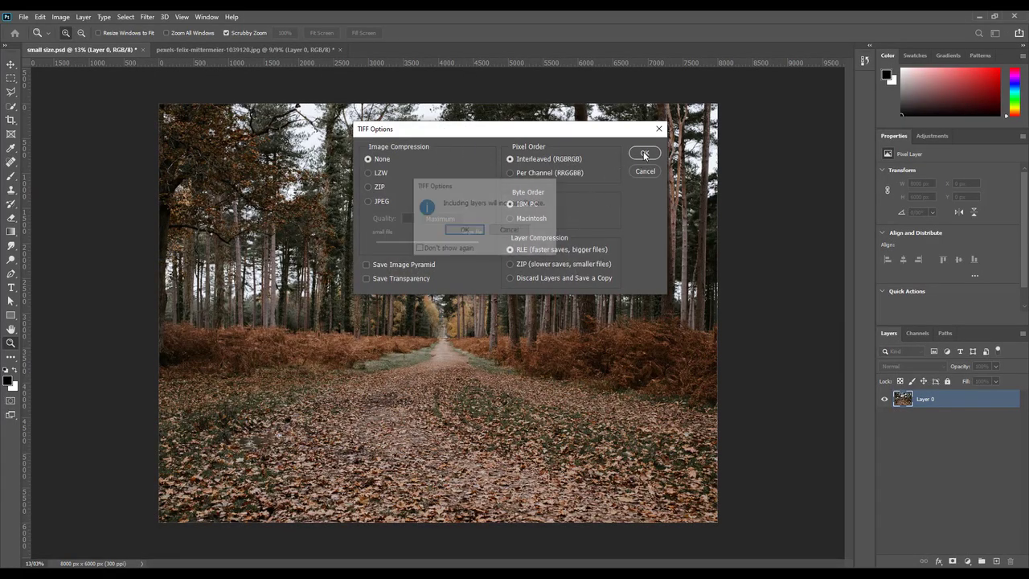